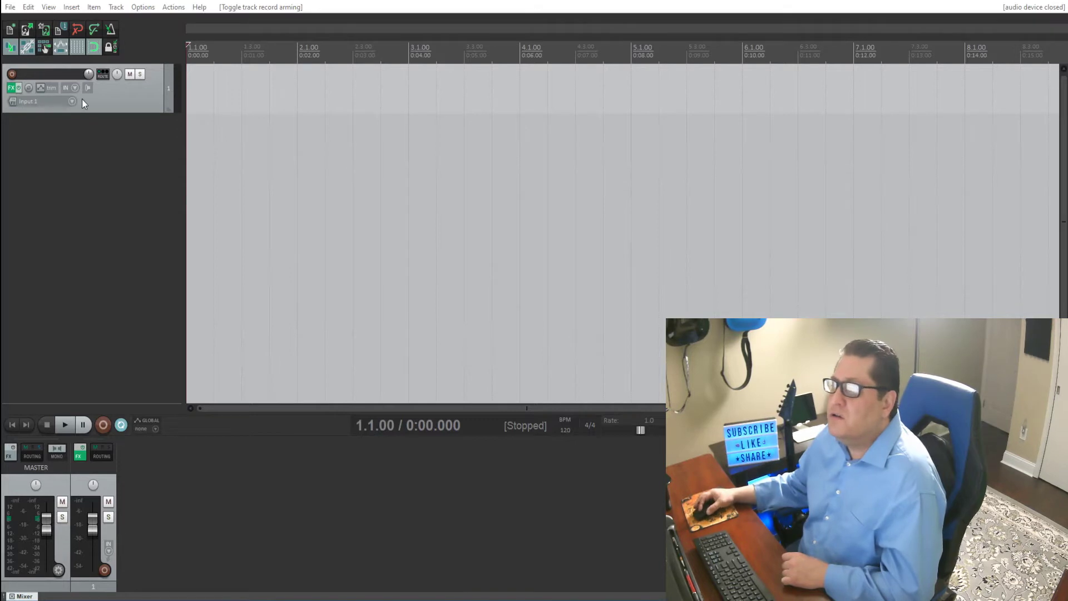
# - Review the audio device settings, including the available ASIO drivers, and leave them without applying changes
pyautogui.click(1020, 8)
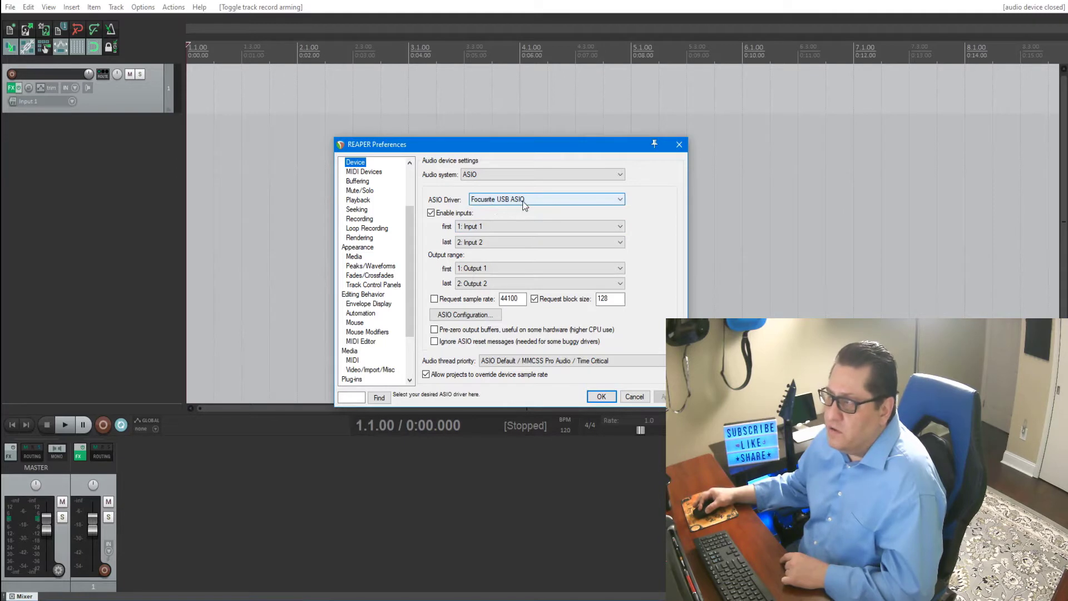
pyautogui.click(624, 201)
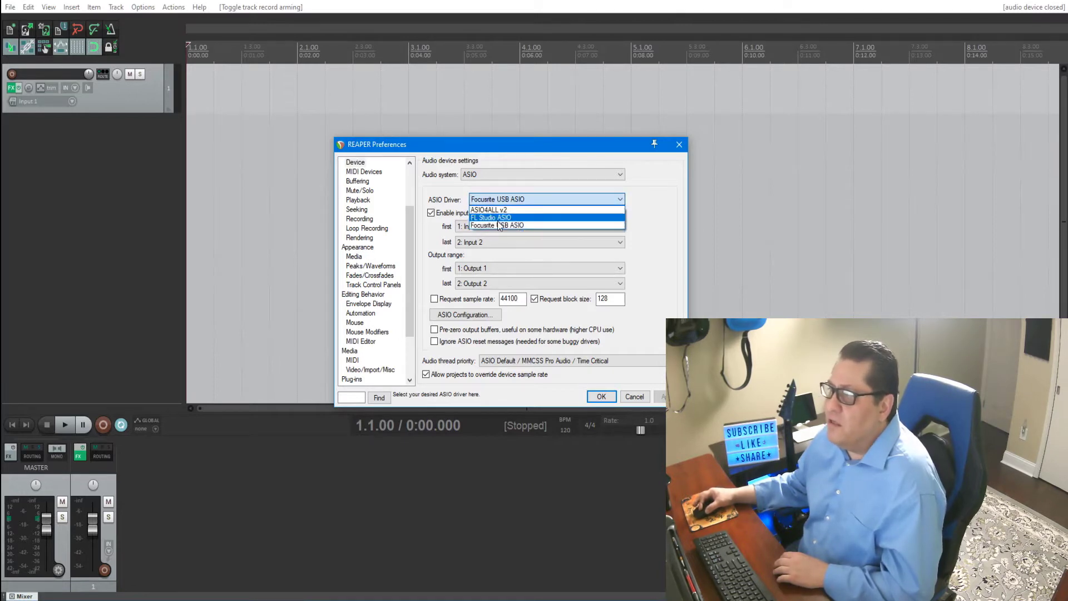
pyautogui.click(651, 206)
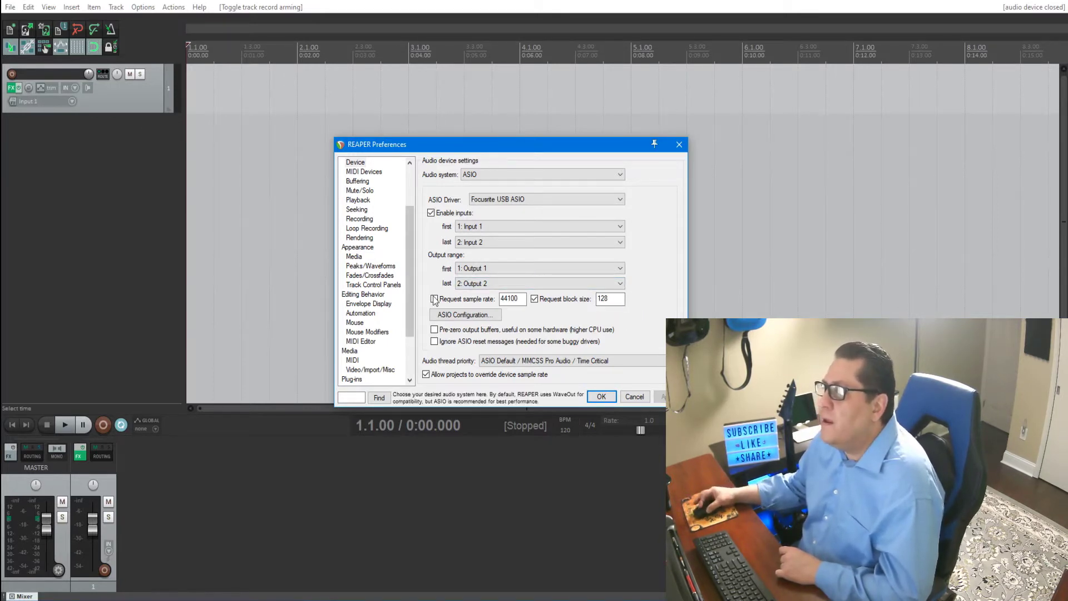
pyautogui.click(633, 395)
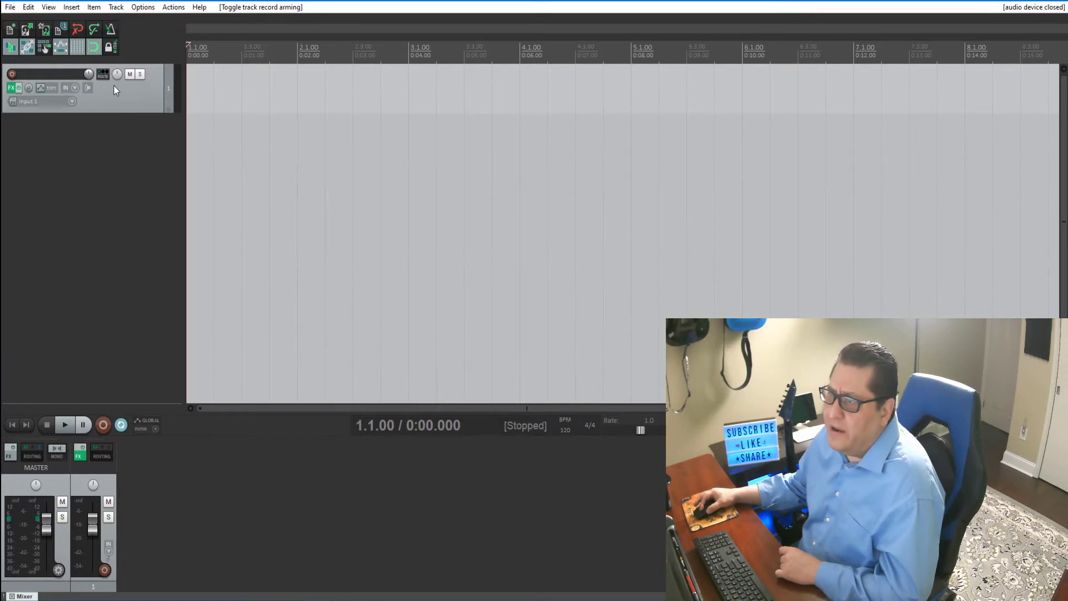
# - Review each plugin in track 1's FX chain: the Screamer, Emissary amp, NadIR cab processor, Delay and ReaGate
pyautogui.click(11, 88)
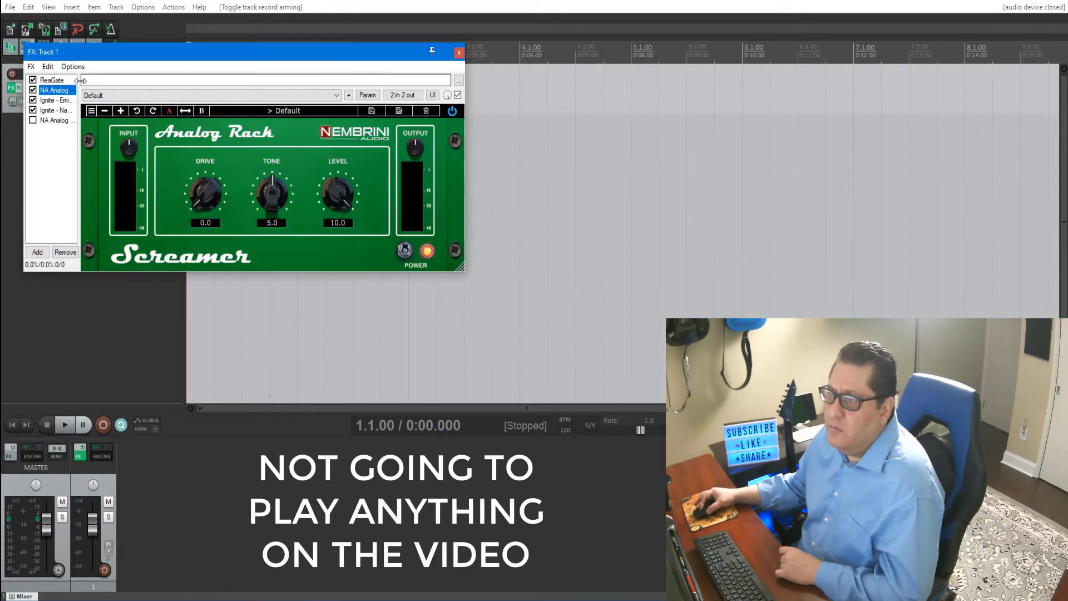
pyautogui.click(55, 100)
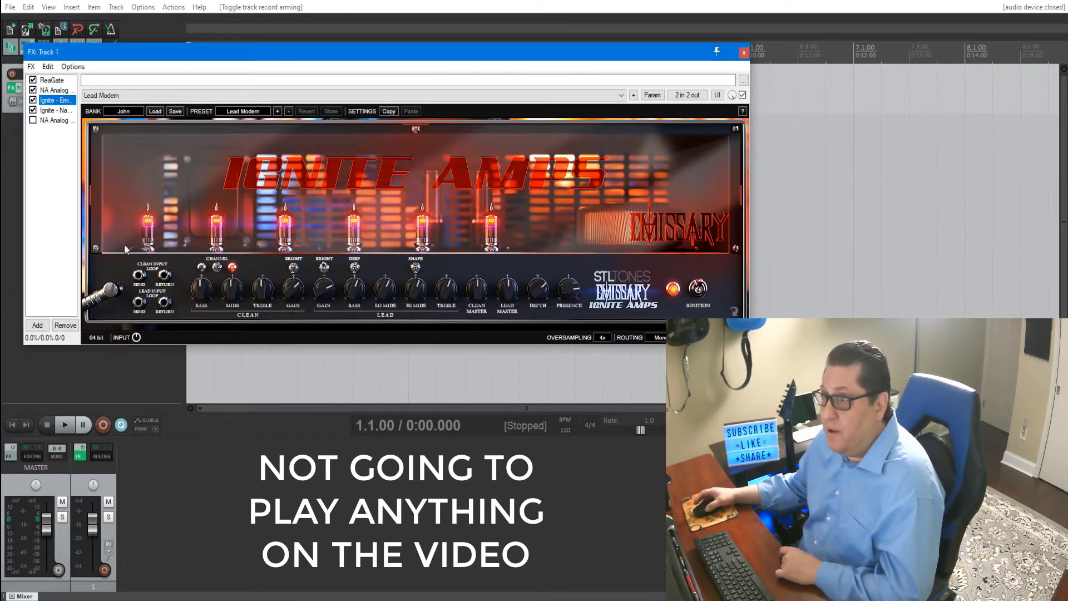
pyautogui.click(55, 111)
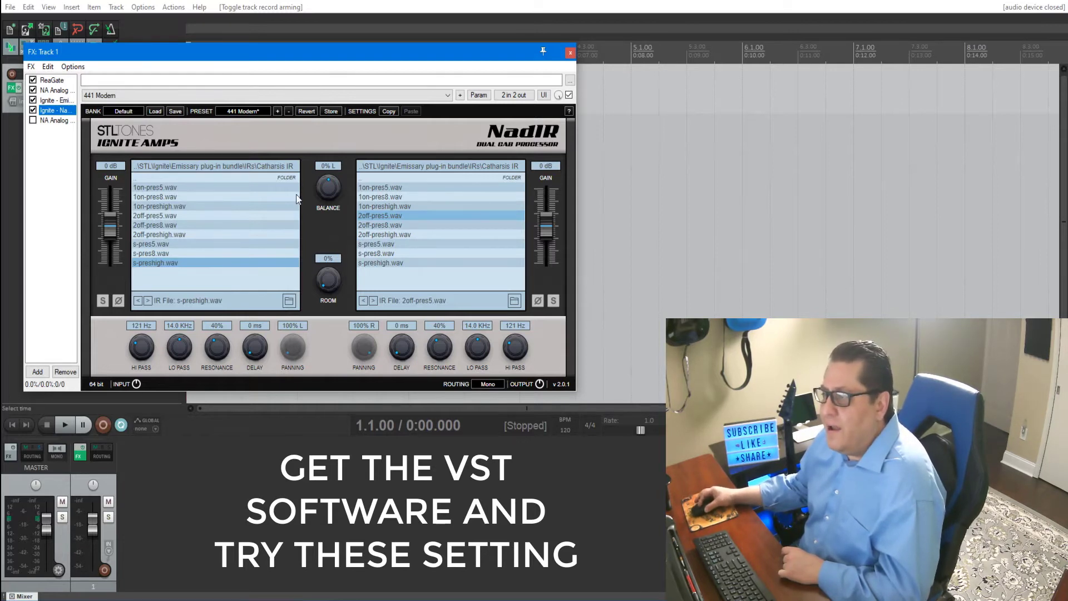
pyautogui.click(56, 121)
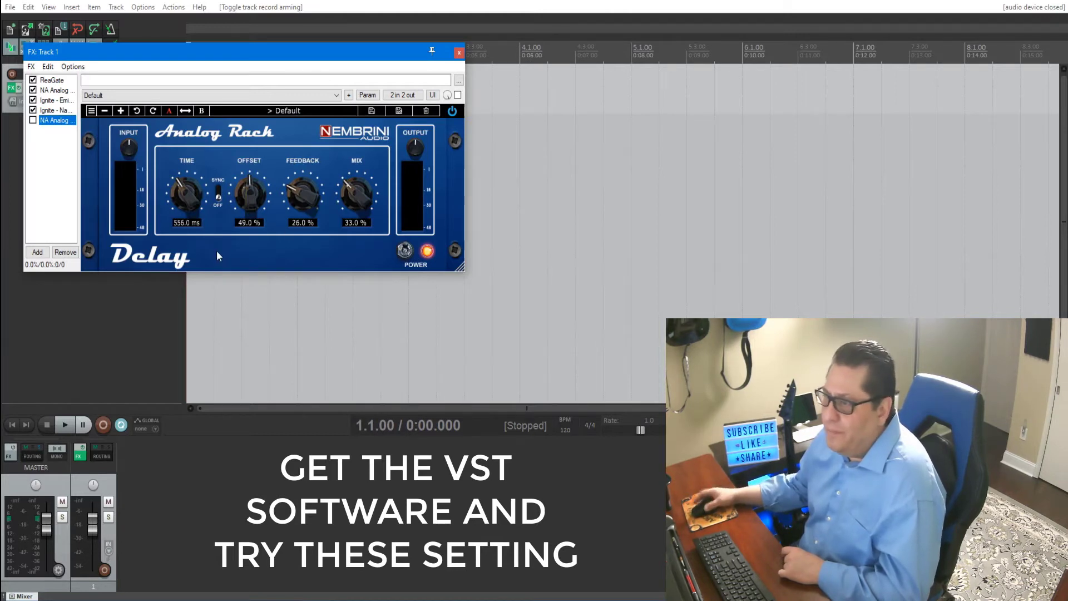
pyautogui.click(52, 80)
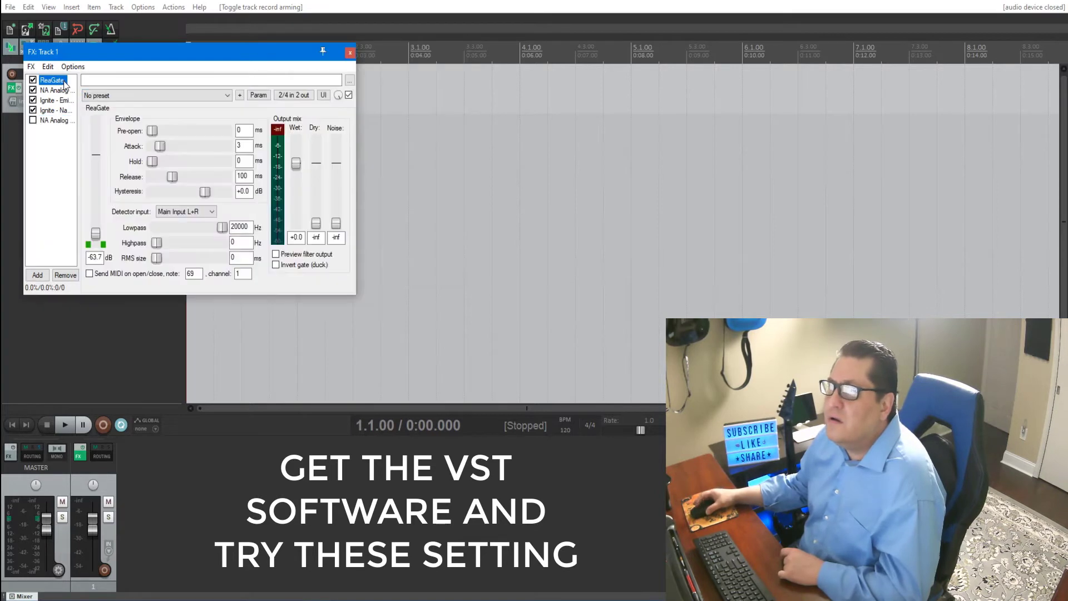
pyautogui.click(350, 52)
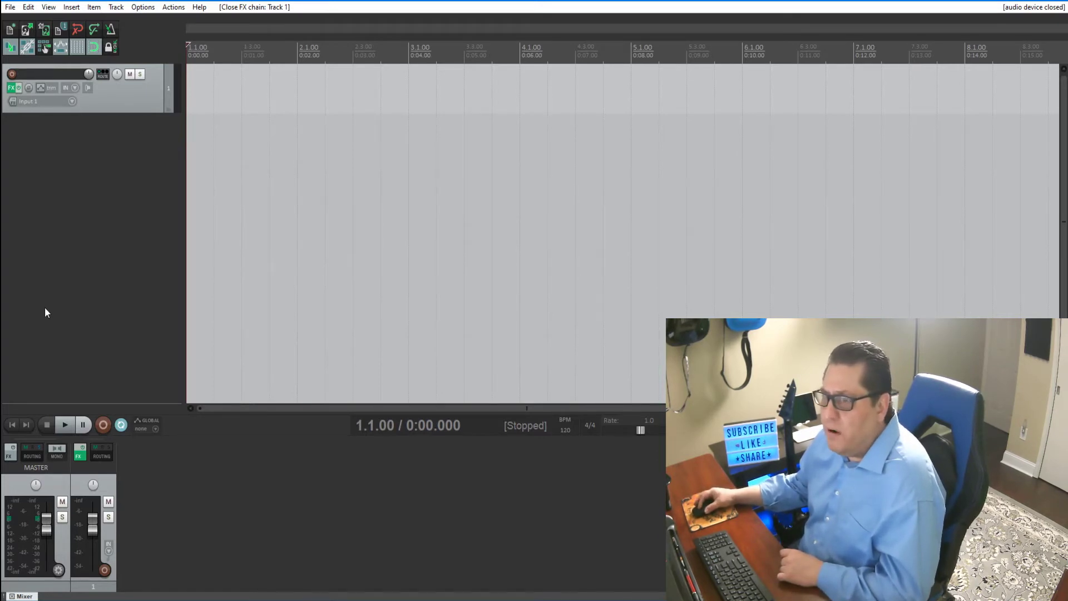
# - Inspect the master track's hardware output routing, including its ReaRoute output channel options
pyautogui.click(34, 451)
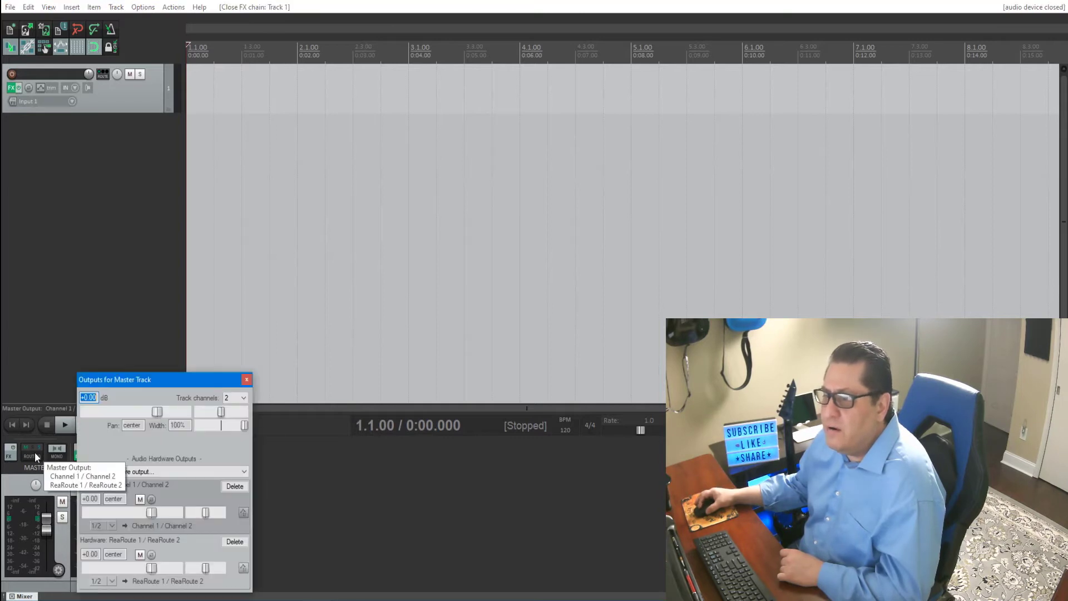
pyautogui.click(245, 380)
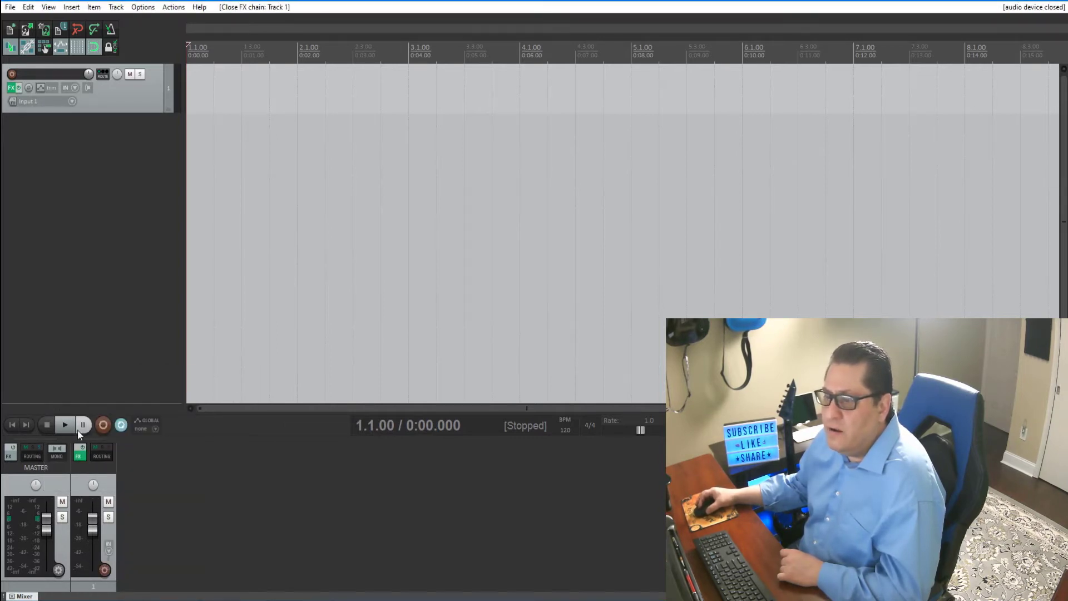
pyautogui.rightClick(35, 449)
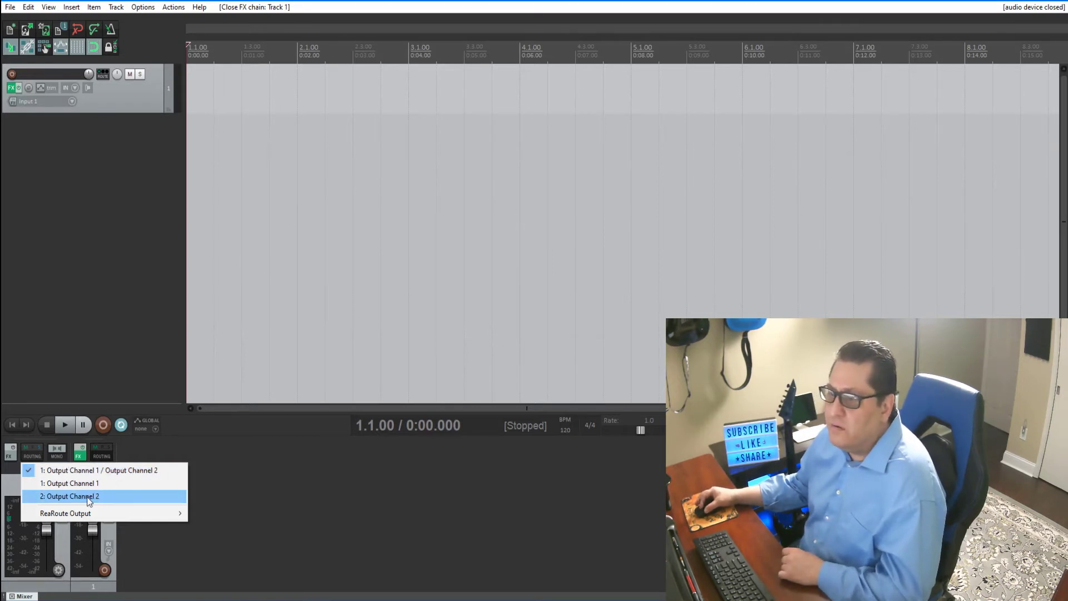
pyautogui.moveTo(50, 513)
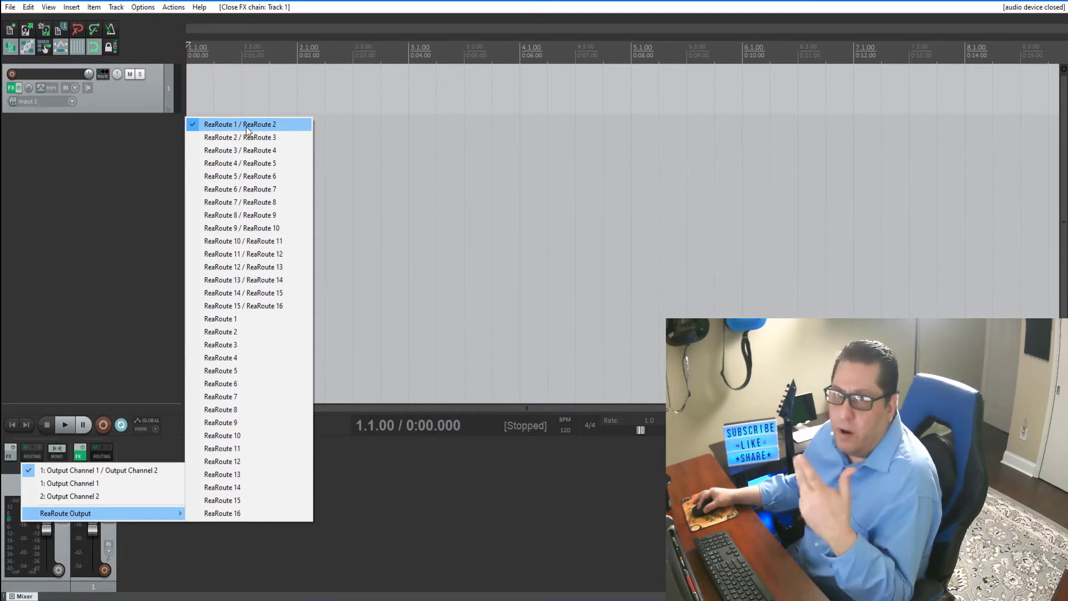
pyautogui.click(142, 208)
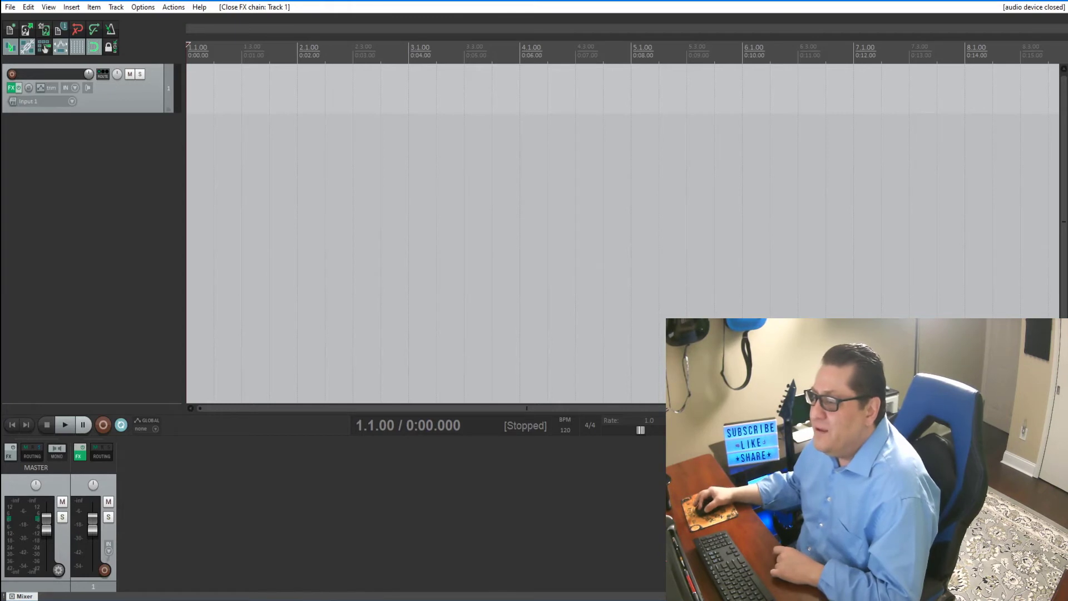
# - Switch to OBS and test the Audio Input Capture Yeti channel by unmuting it and muting it again
pyautogui.moveTo(261, 600)
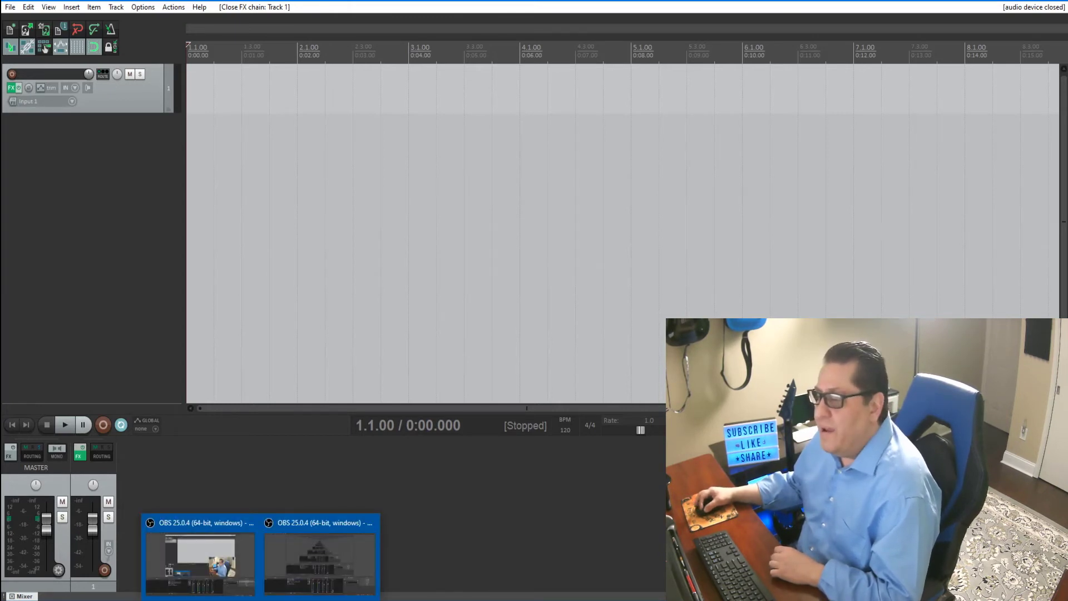
pyautogui.click(315, 579)
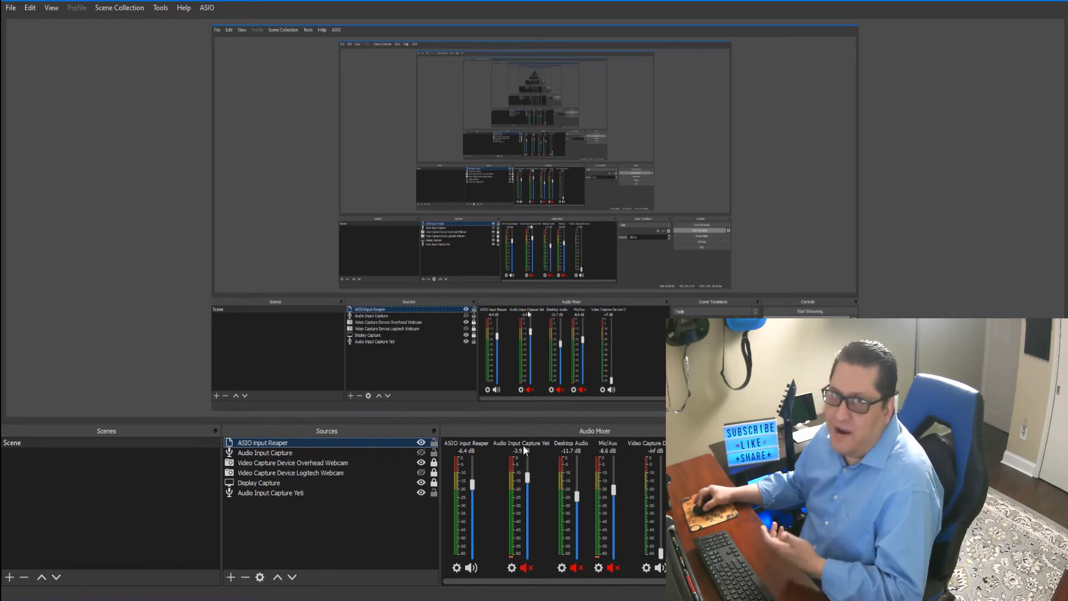
pyautogui.click(527, 570)
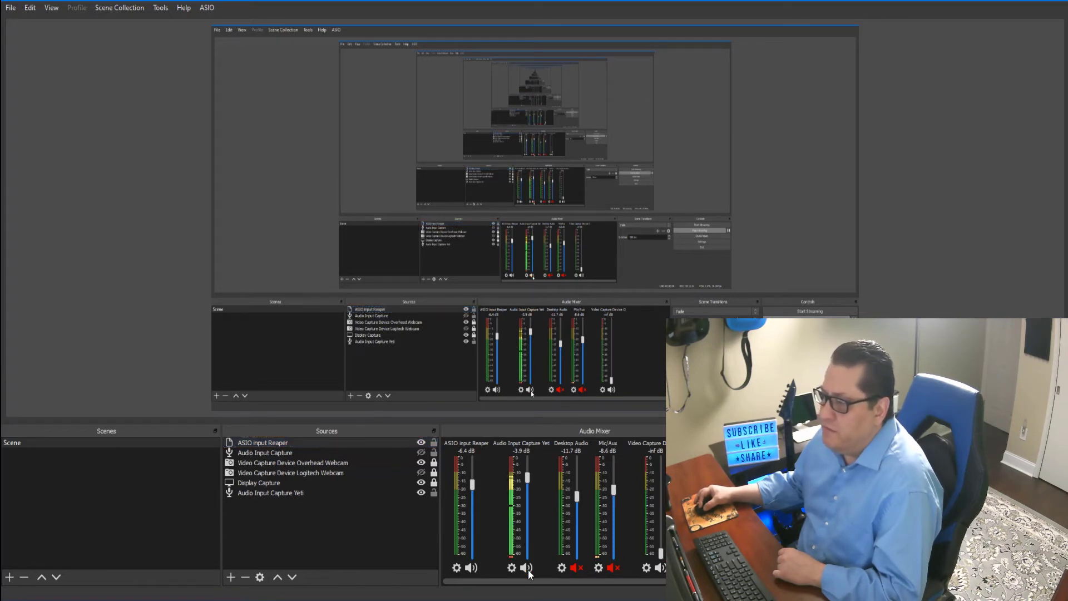
pyautogui.click(527, 568)
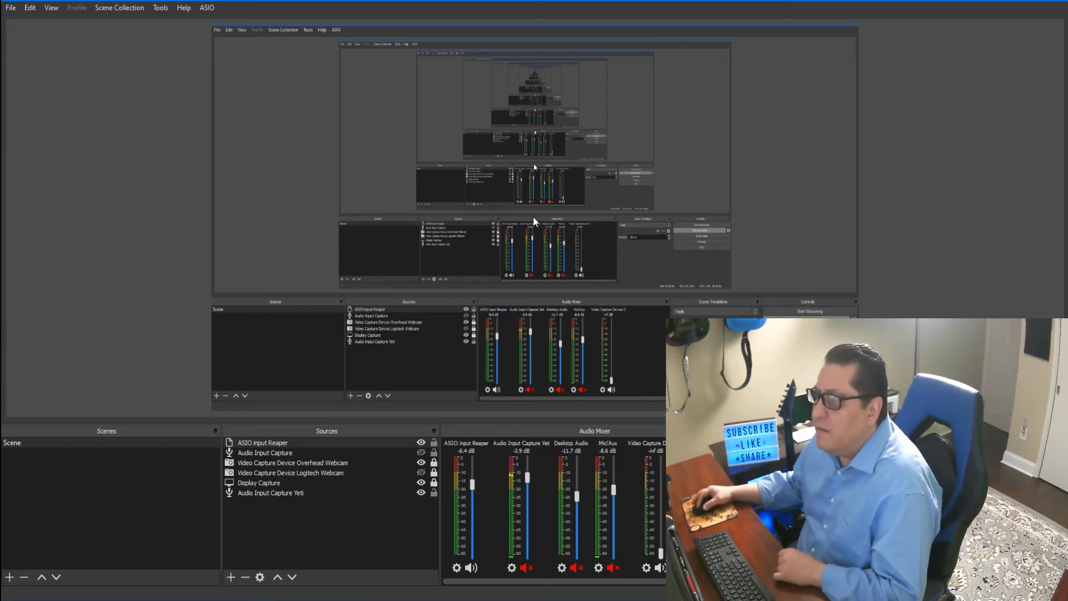
# - Look over the source types that can be added to the scene, including ASIO input, without adding one
pyautogui.click(256, 454)
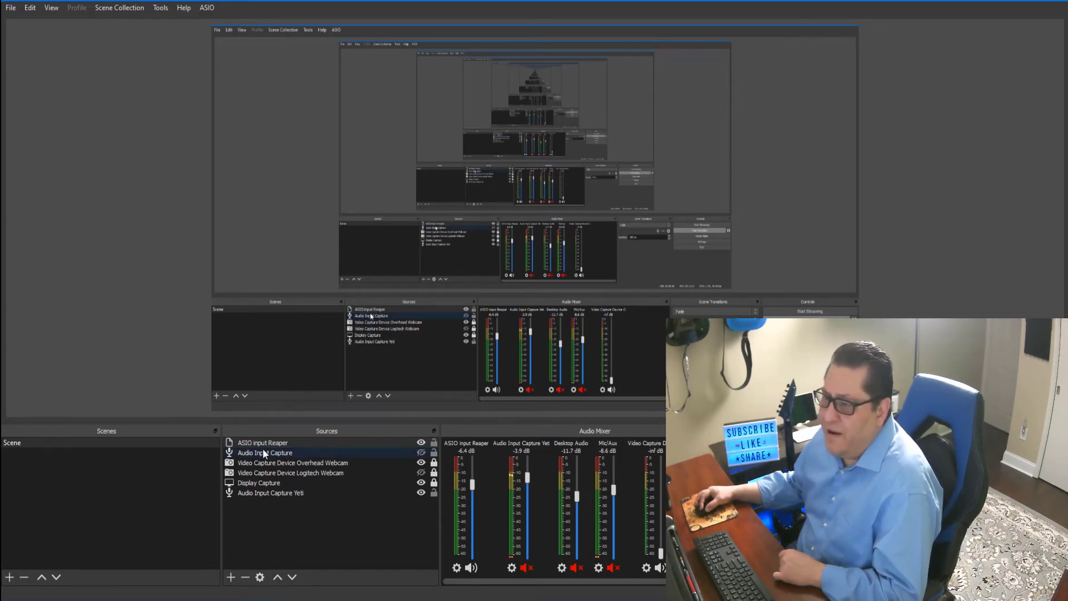
pyautogui.click(231, 578)
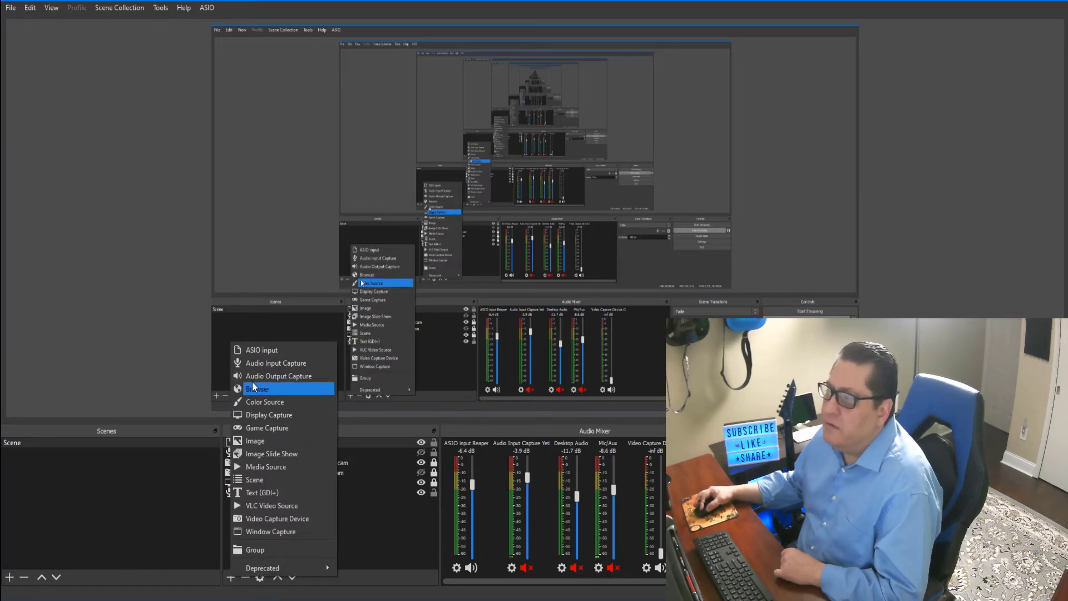
pyautogui.click(128, 519)
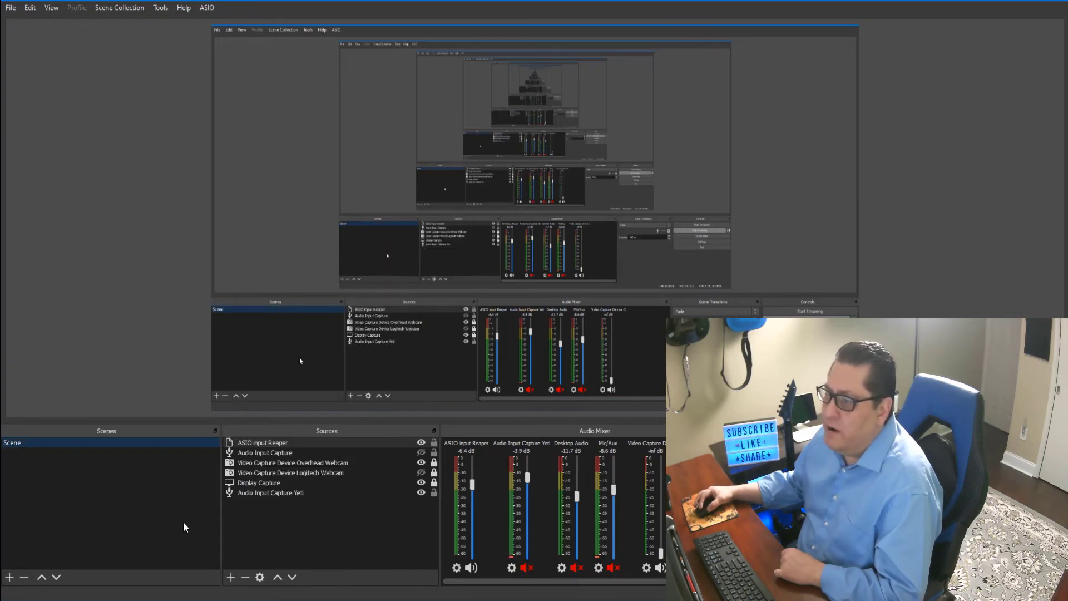
# - Check the device, channel assignments and ASIO device settings in the properties of the ASIO input Reaper source
pyautogui.rightClick(261, 448)
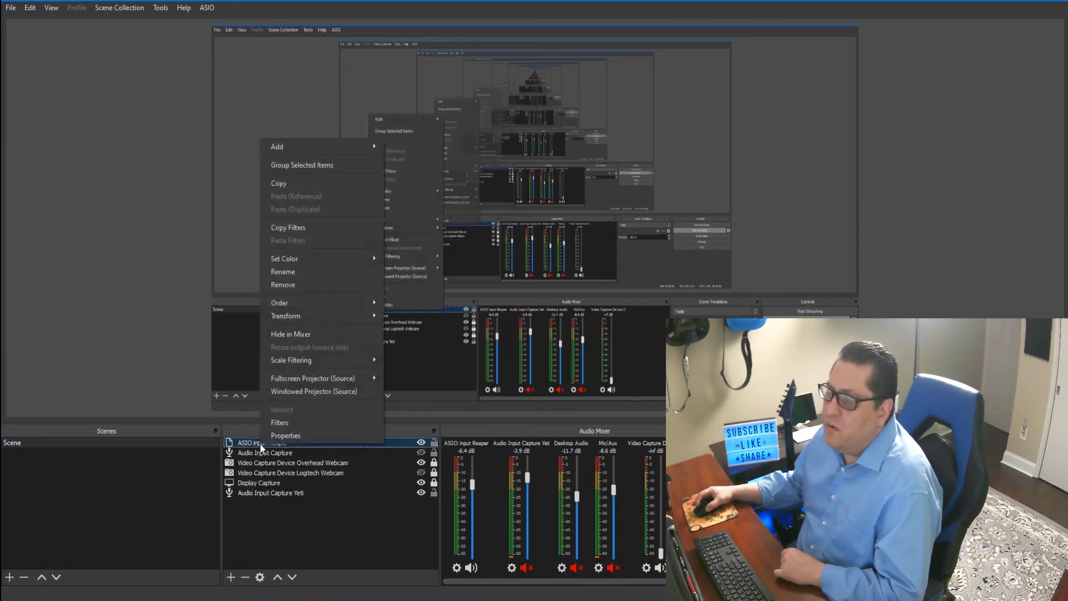
pyautogui.click(273, 434)
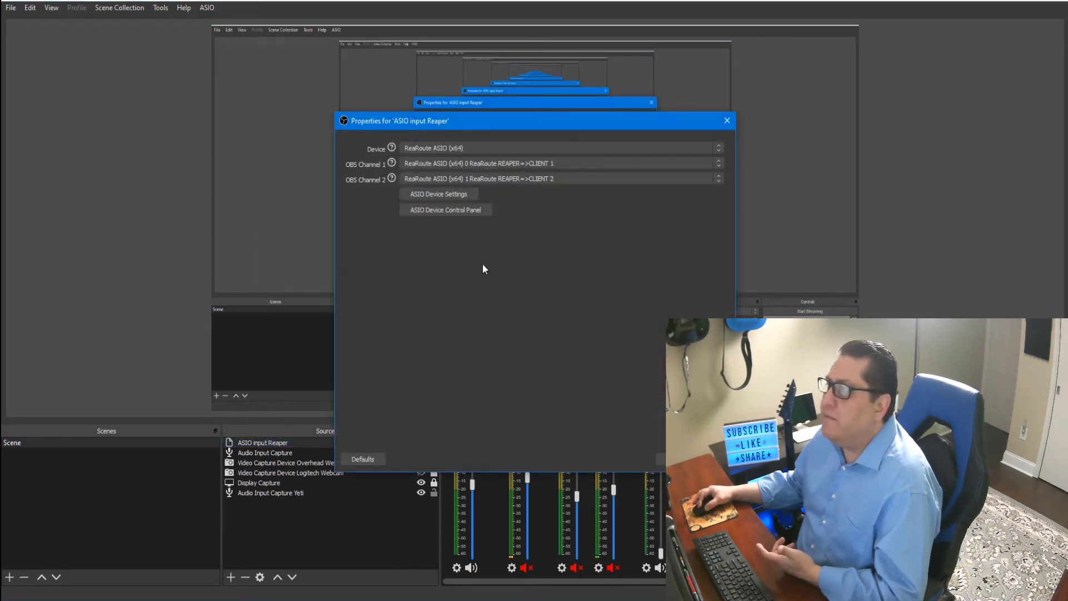
pyautogui.moveTo(377, 153)
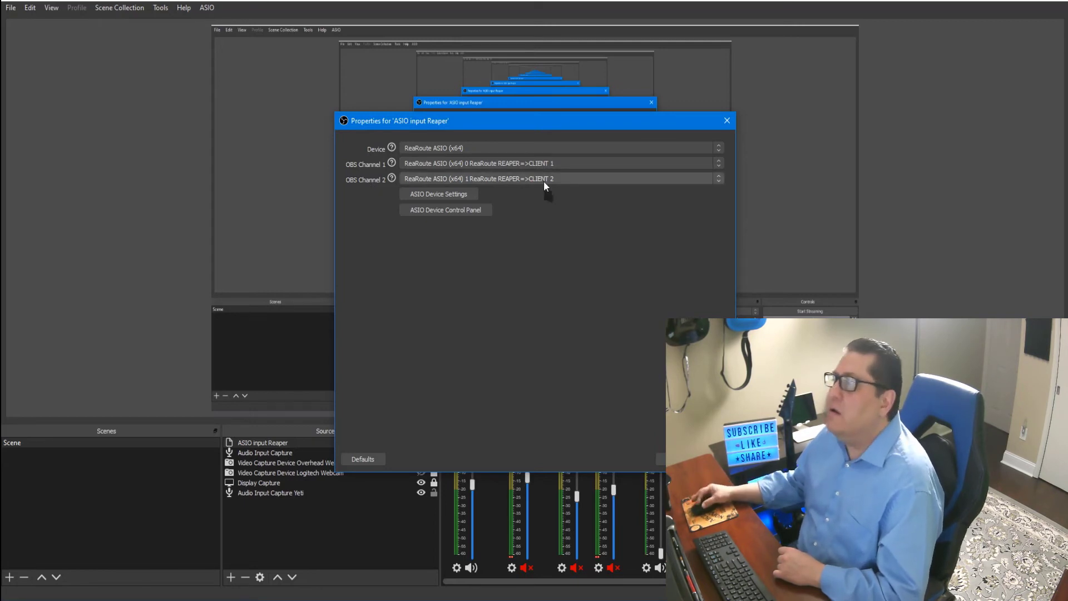
pyautogui.click(473, 195)
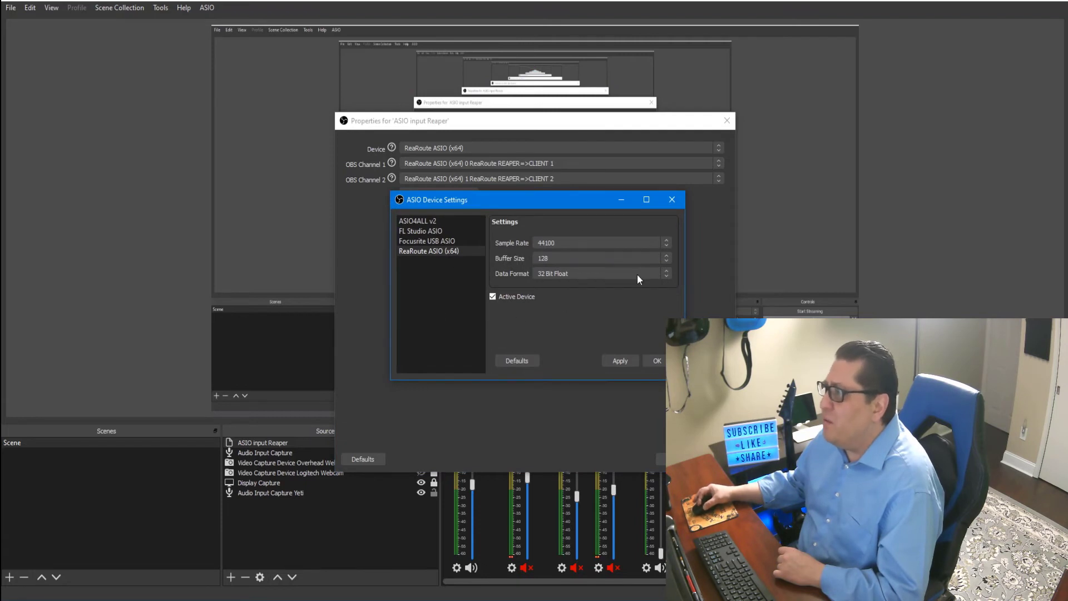
pyautogui.click(652, 361)
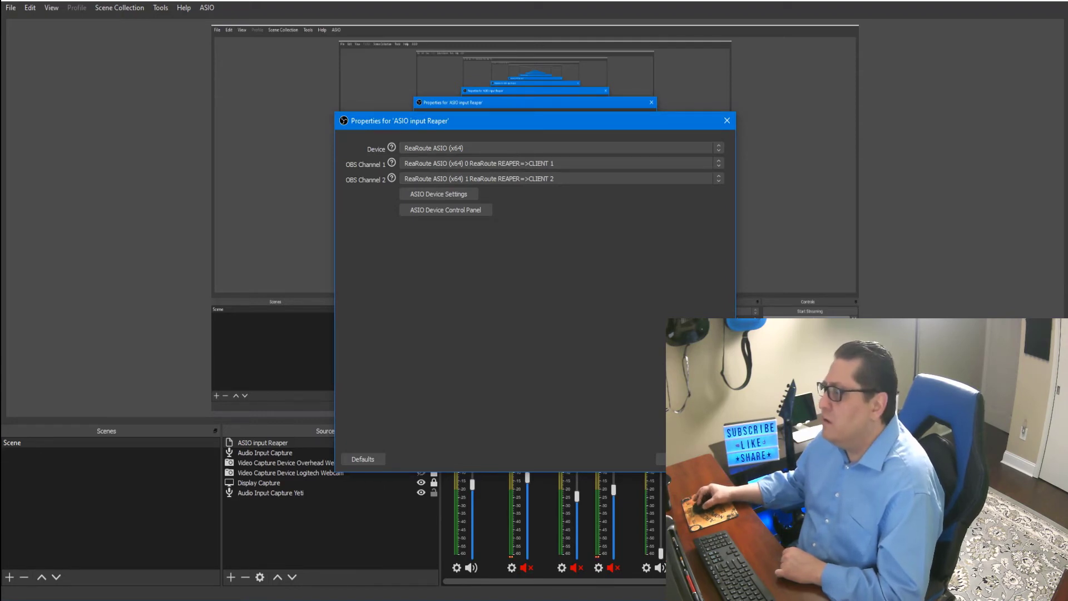
pyautogui.click(711, 459)
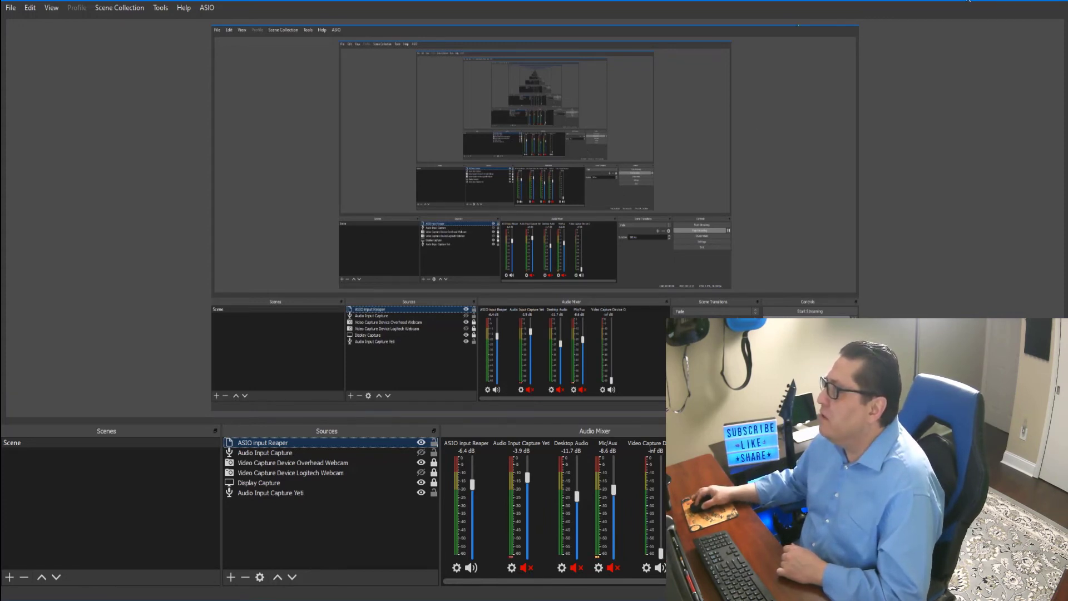
# - Switch back to REAPER and arm track 1 for recording
pyautogui.click(1010, 1)
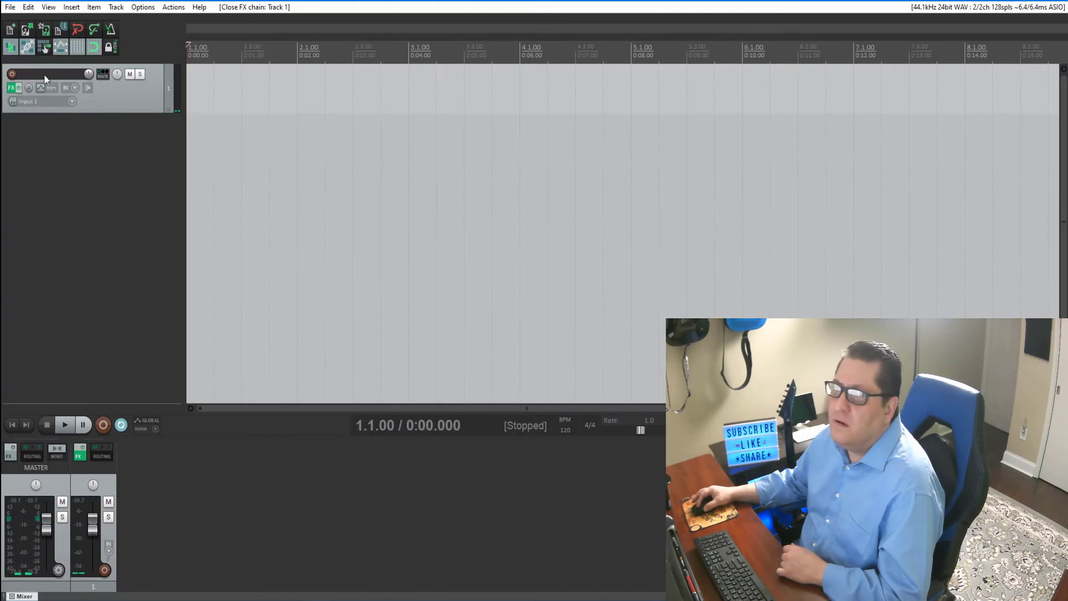
pyautogui.click(13, 74)
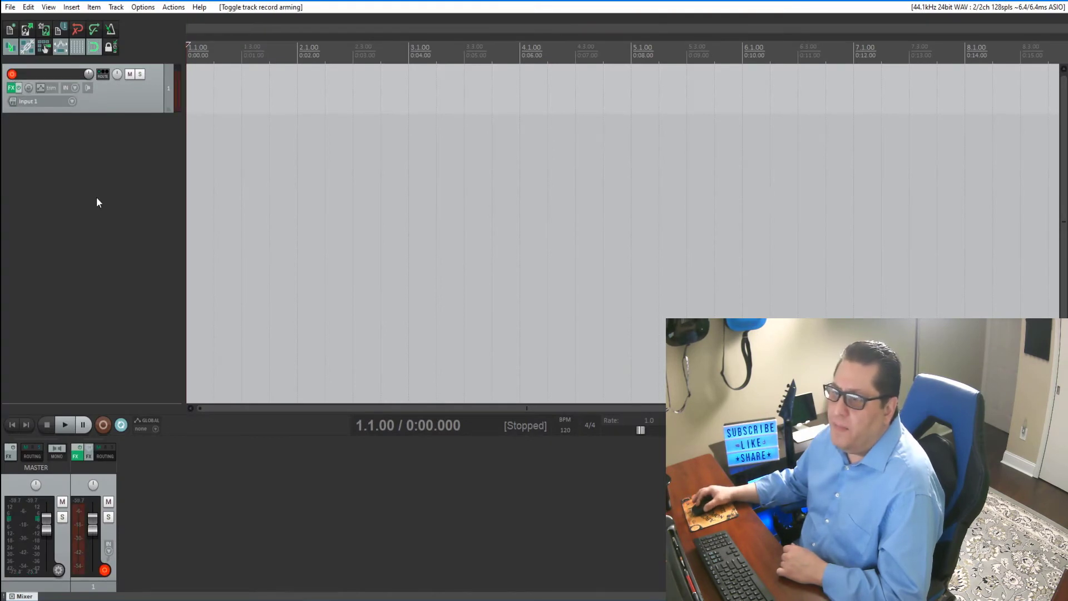
# - Check the ASIO input Reaper level in the OBS audio mixer and return to REAPER, keeping OBS running
pyautogui.moveTo(262, 600)
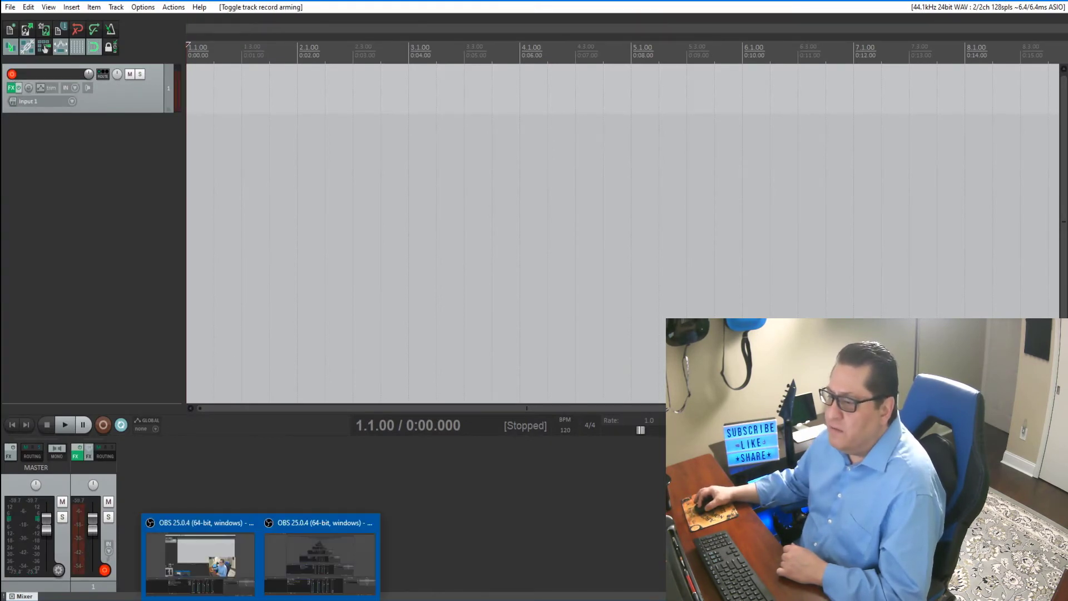
pyautogui.click(304, 584)
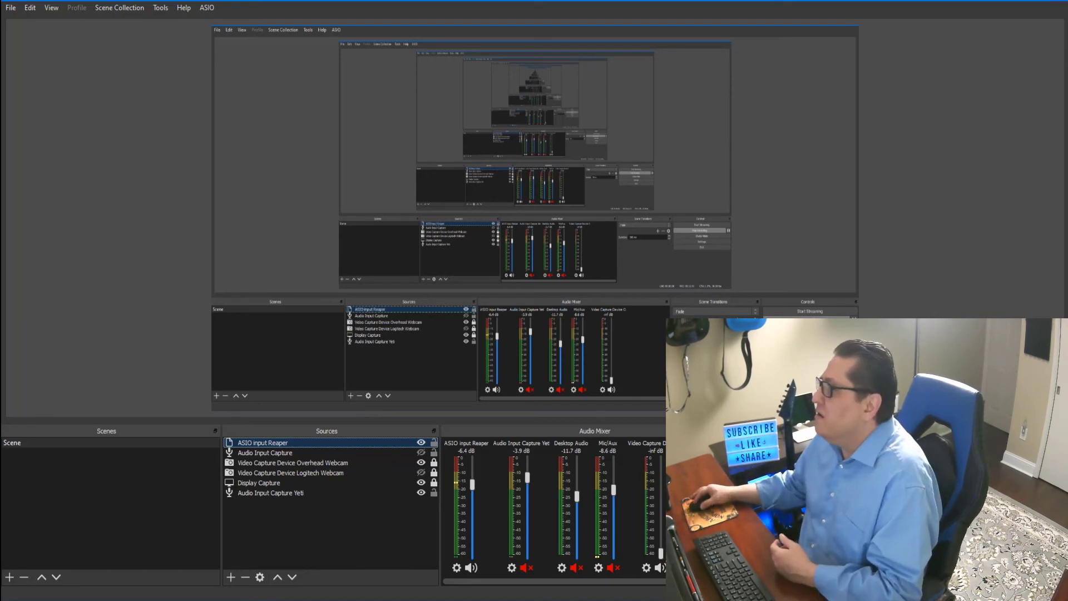
pyautogui.click(1060, 1)
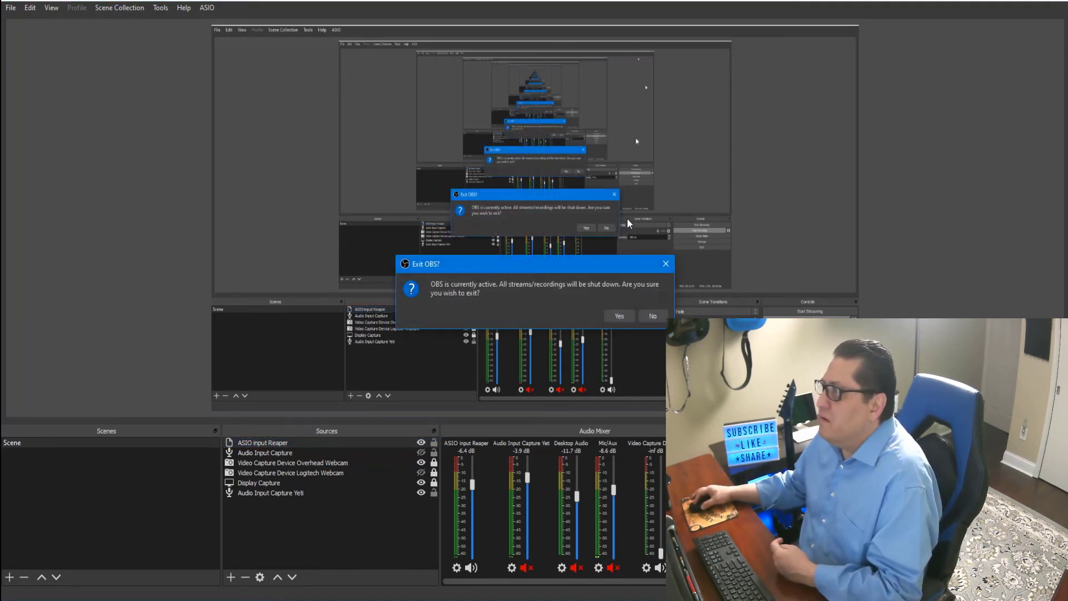
pyautogui.click(653, 315)
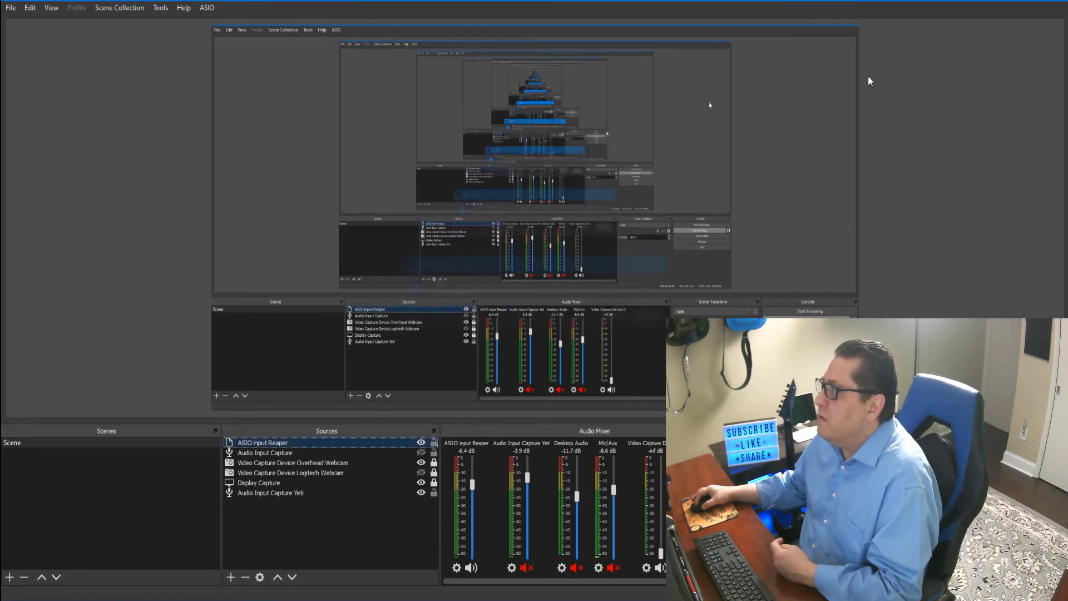
pyautogui.click(1006, 1)
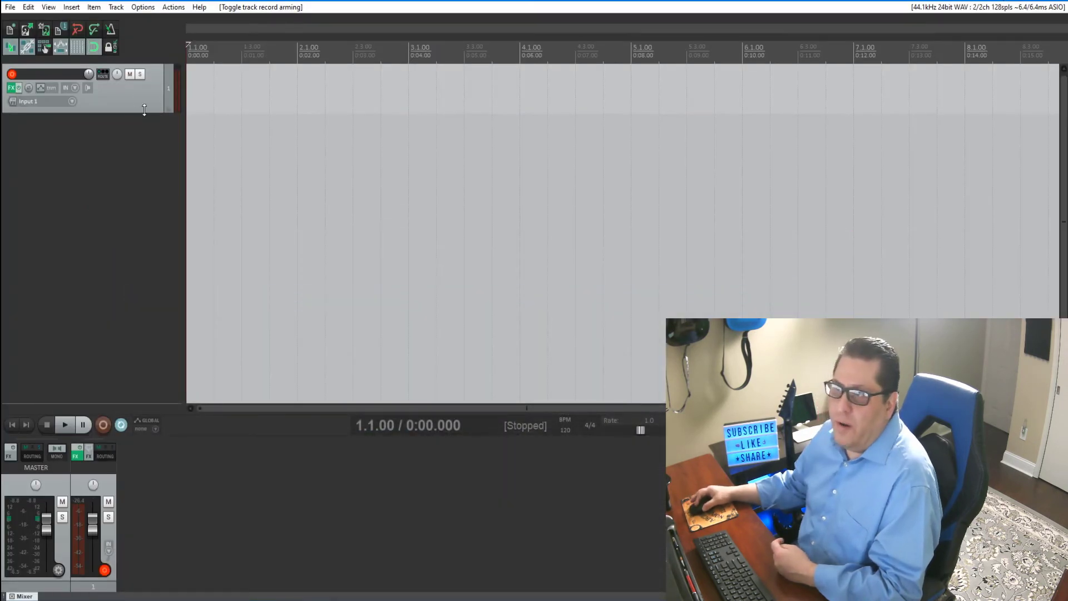